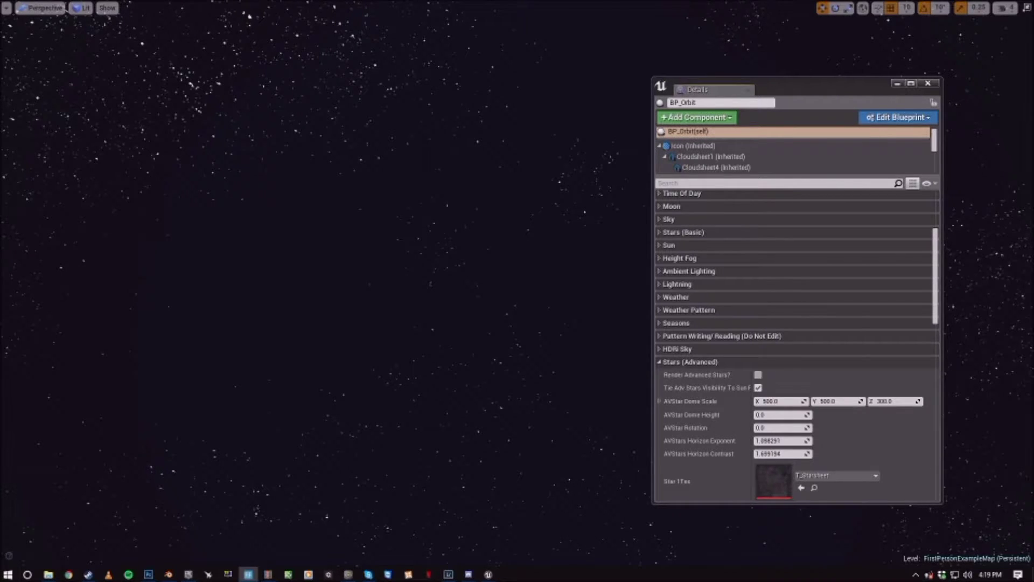
# Turn on Render Advanced Stars in BP_Orbit's Stars (Advanced) settings.
pyautogui.scroll(-3, 711, 323)
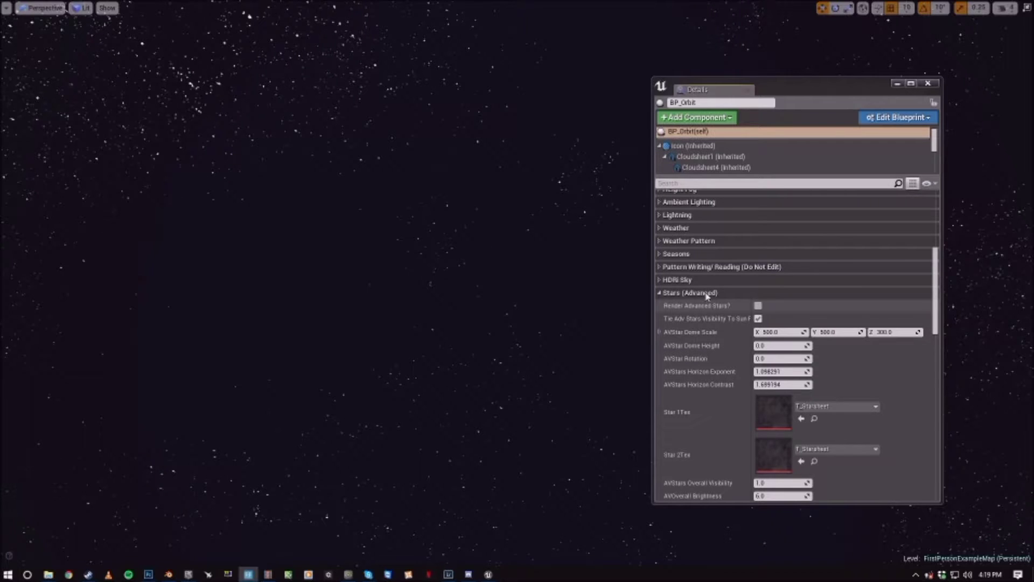
pyautogui.click(713, 294)
pyautogui.click(707, 330)
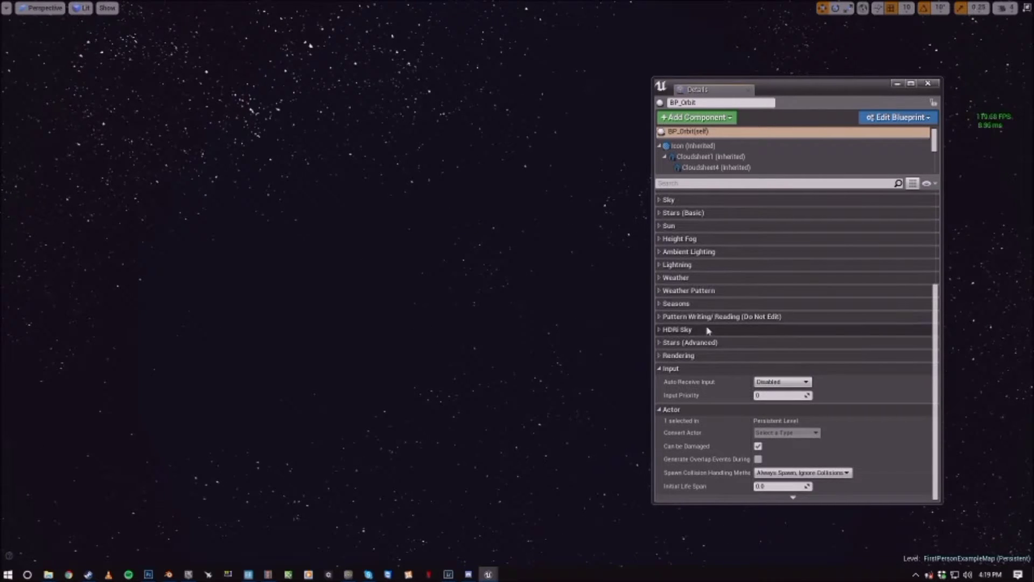
pyautogui.click(698, 368)
pyautogui.click(701, 369)
pyautogui.scroll(-2, 744, 323)
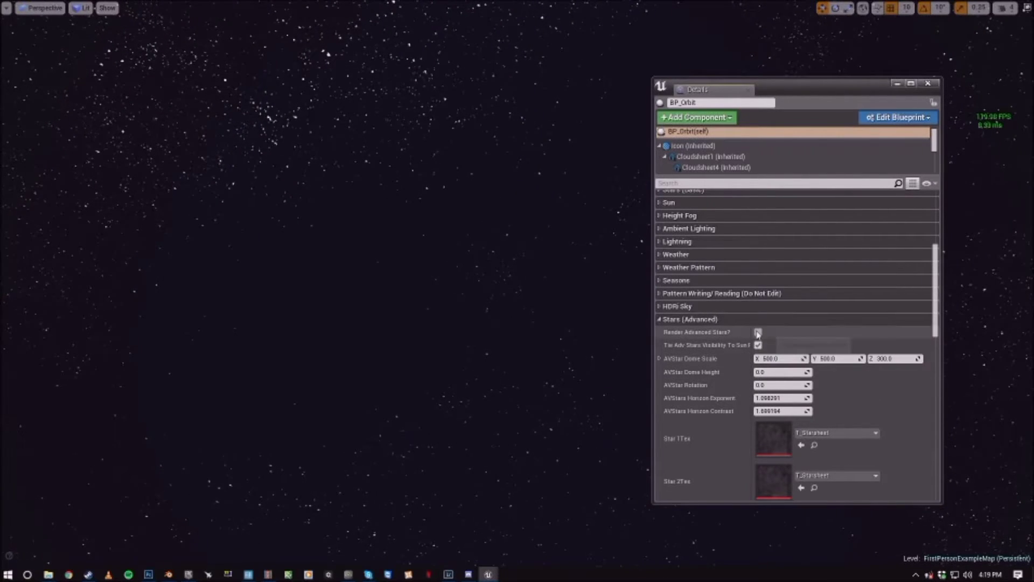
pyautogui.click(758, 333)
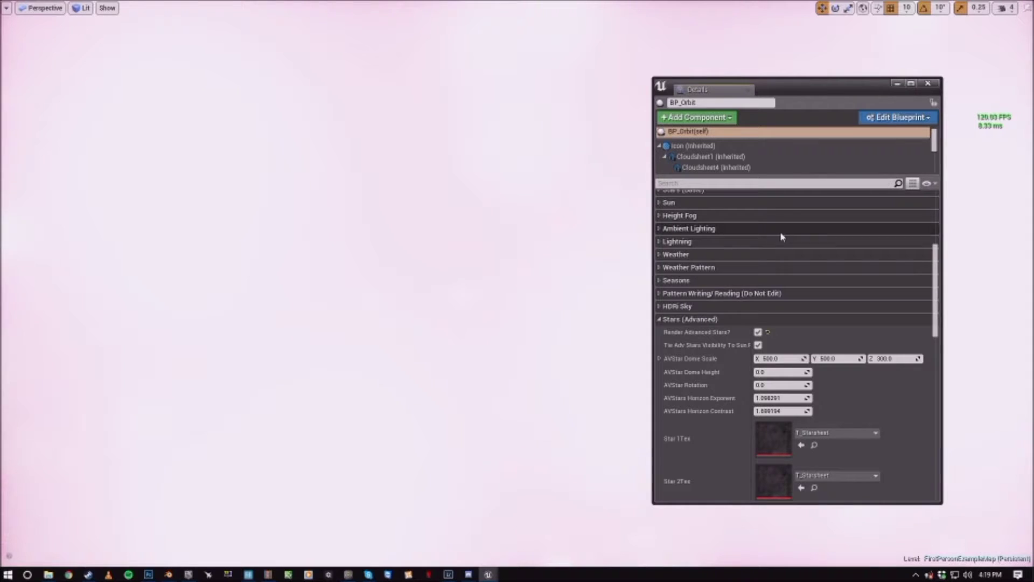
# Lower Star Layer 1 Intensity to about 2.6.
pyautogui.scroll(-6, 808, 313)
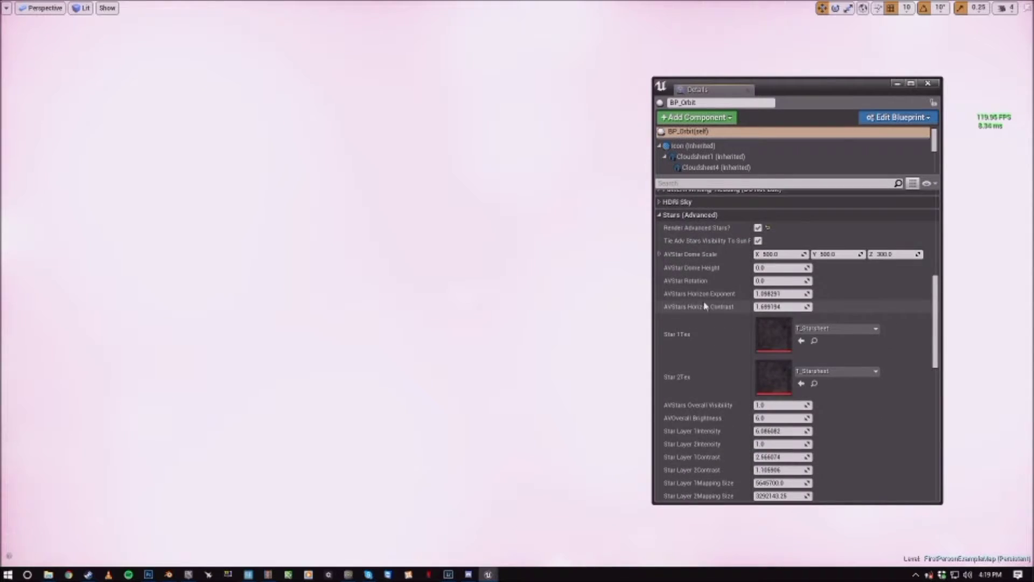
pyautogui.scroll(-1, 695, 280)
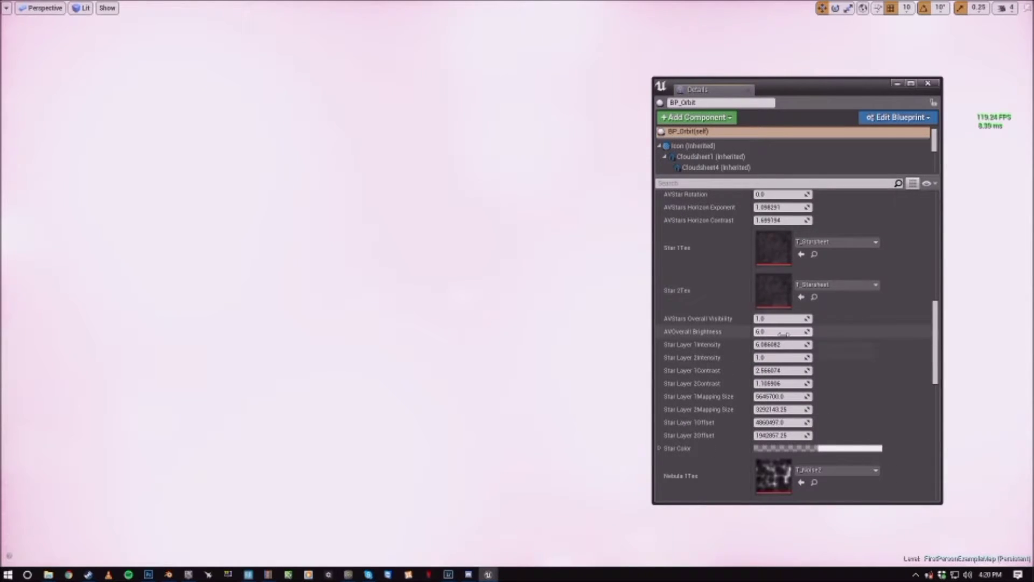
pyautogui.scroll(-1, 718, 331)
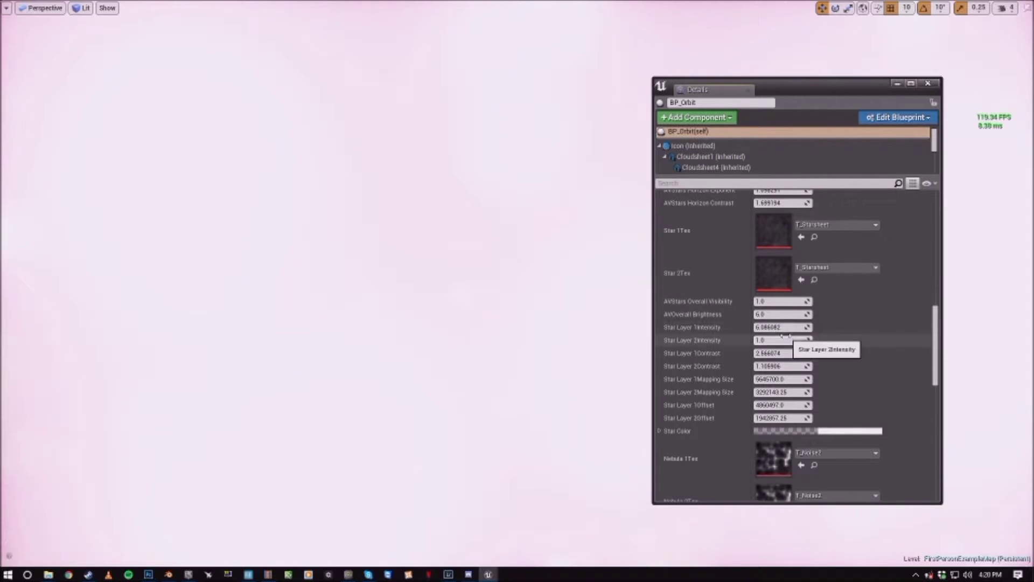
pyautogui.moveTo(775, 326); pyautogui.dragTo(818, 327)
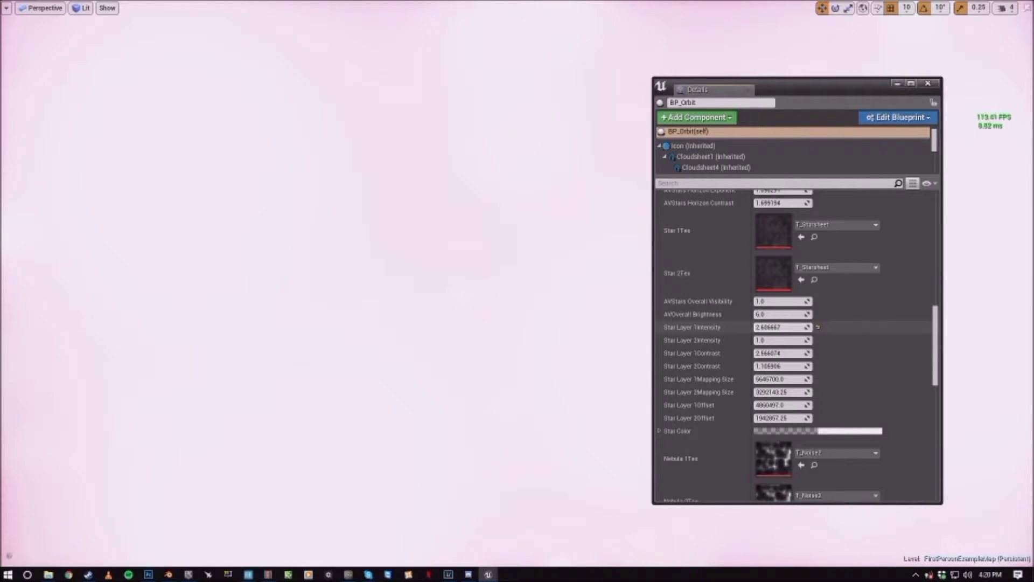
# Set Nebula 1 Intensity and Nebula 2 Intensity both to 0.
pyautogui.scroll(-12, 701, 239)
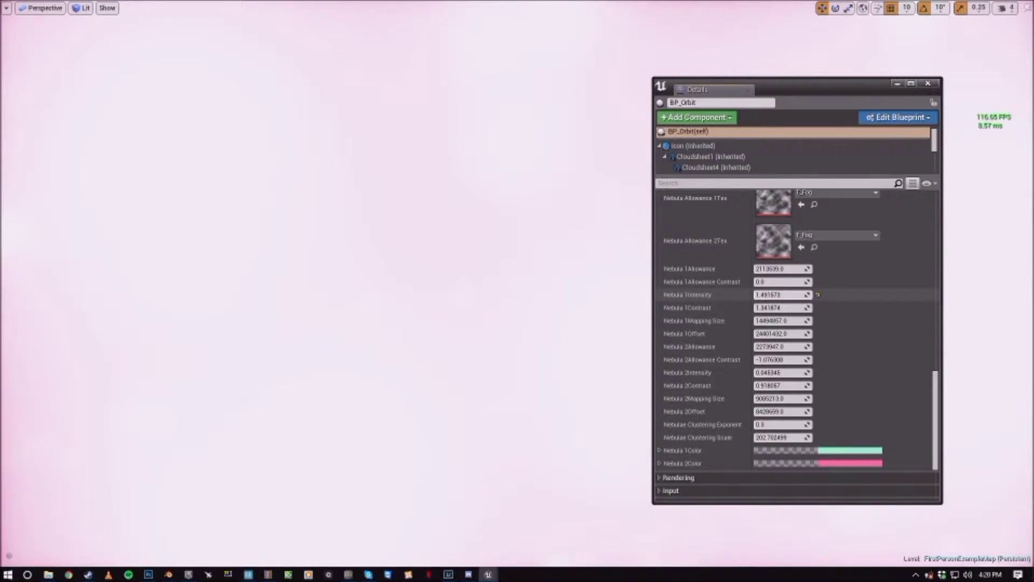
pyautogui.moveTo(776, 294)
pyautogui.mouseDown()
pyautogui.moveTo(754, 294)
pyautogui.moveTo(782, 295)
pyautogui.mouseUp()
pyautogui.click(781, 295)
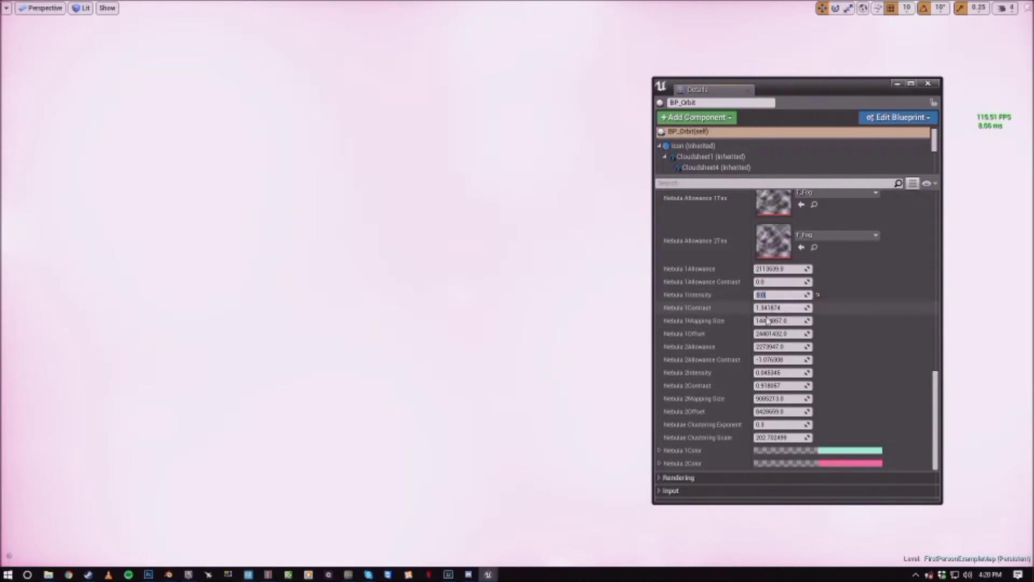
pyautogui.click(771, 372)
pyautogui.write('0')
pyautogui.press('Return')
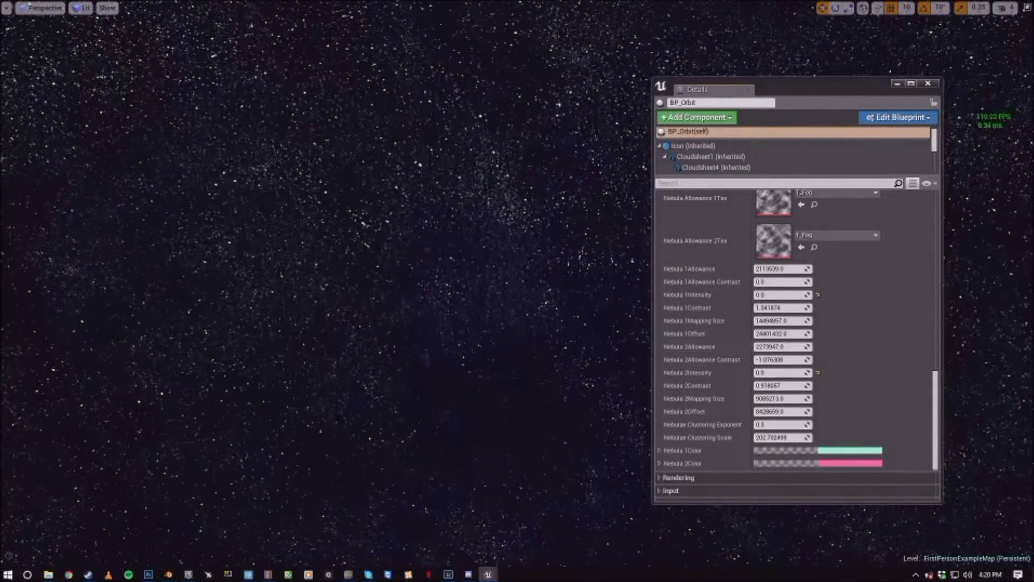
pyautogui.scroll(1, 750, 372)
pyautogui.scroll(10, 750, 372)
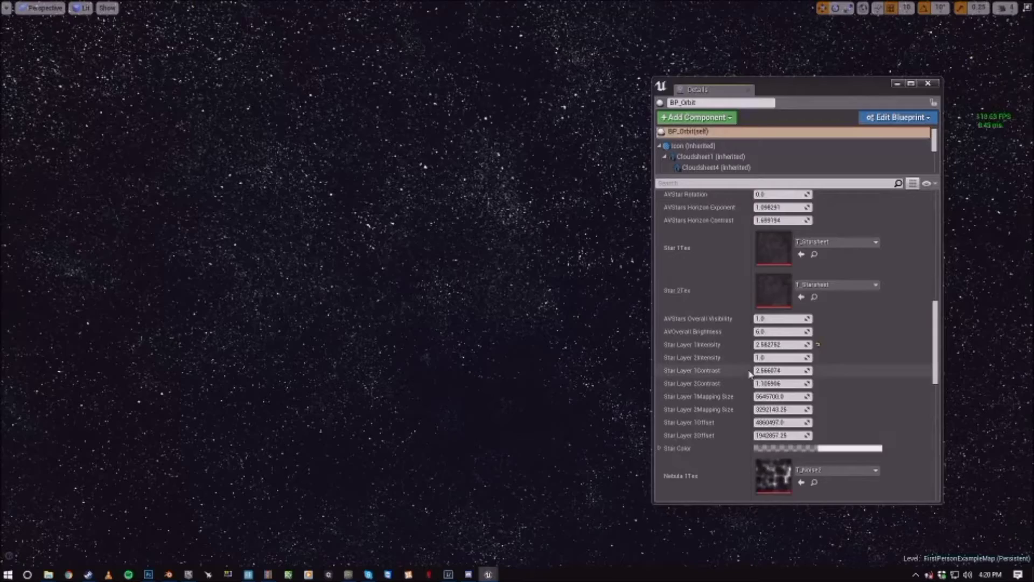
pyautogui.scroll(3, 744, 381)
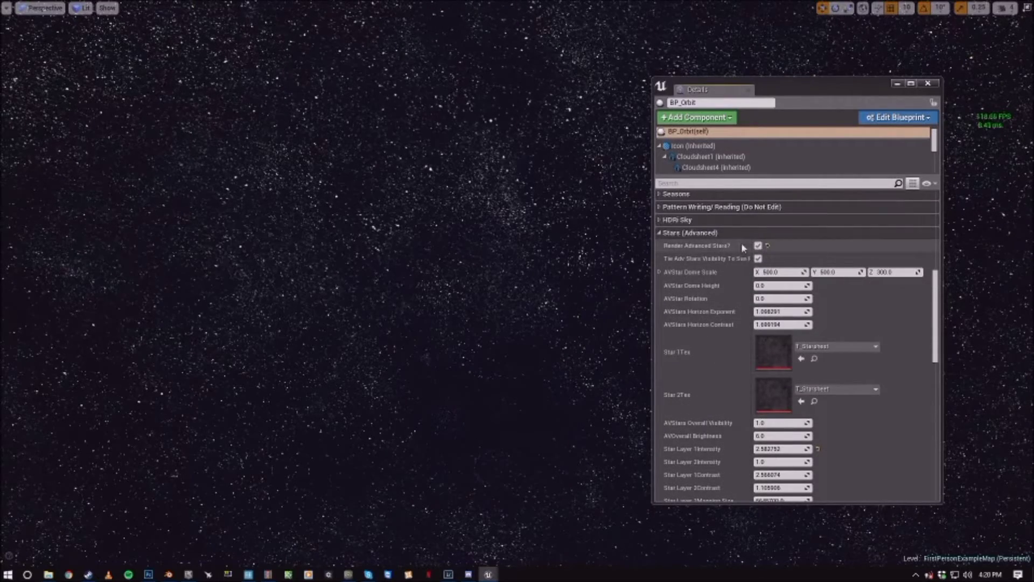
pyautogui.scroll(-4, 706, 313)
pyautogui.scroll(4, 703, 318)
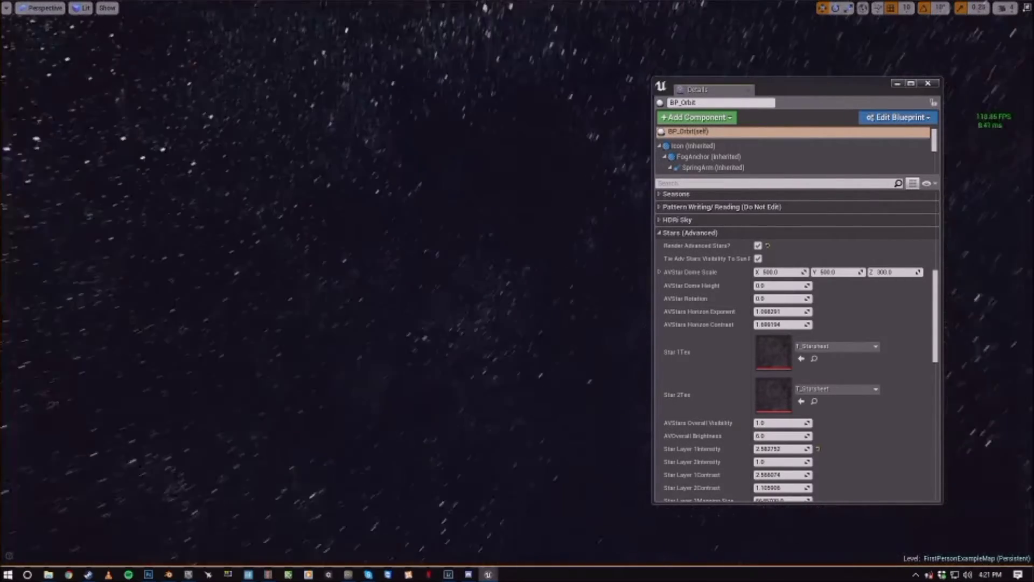
pyautogui.moveTo(781, 311); pyautogui.dragTo(797, 311)
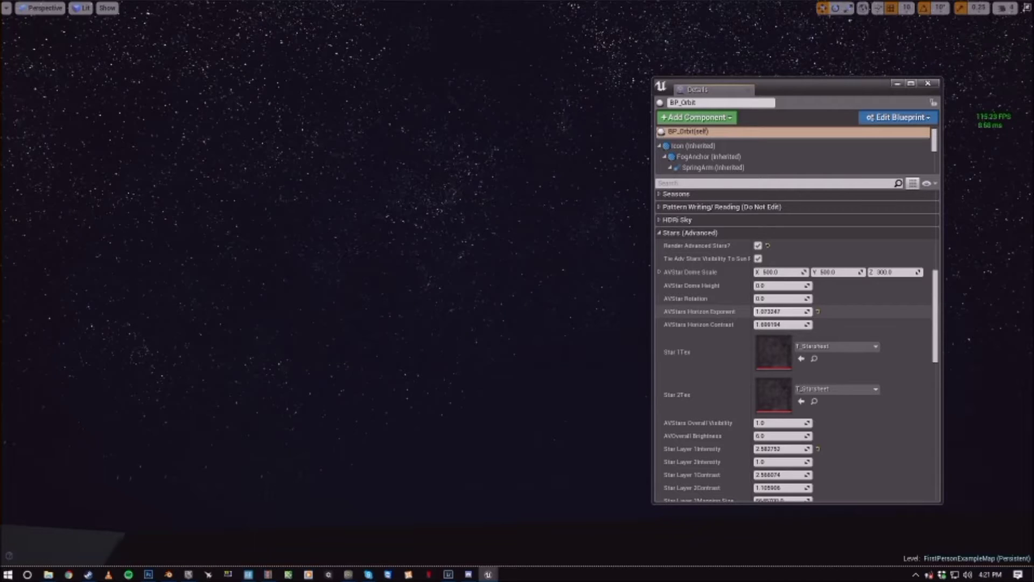
pyautogui.moveTo(781, 324); pyautogui.dragTo(791, 324)
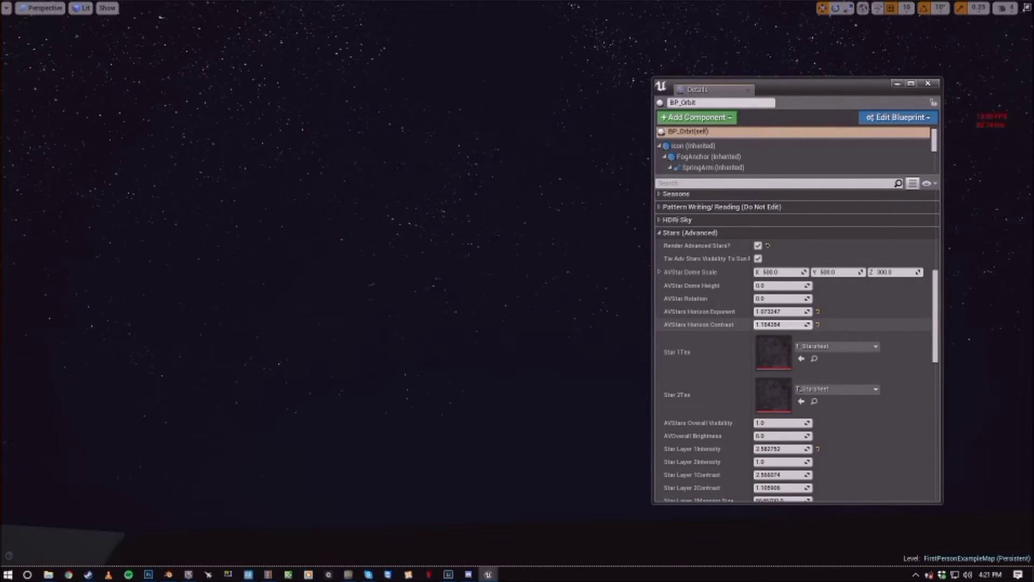
pyautogui.hotkey('ctrl', 'z')
pyautogui.hotkey('ctrl', 'z')
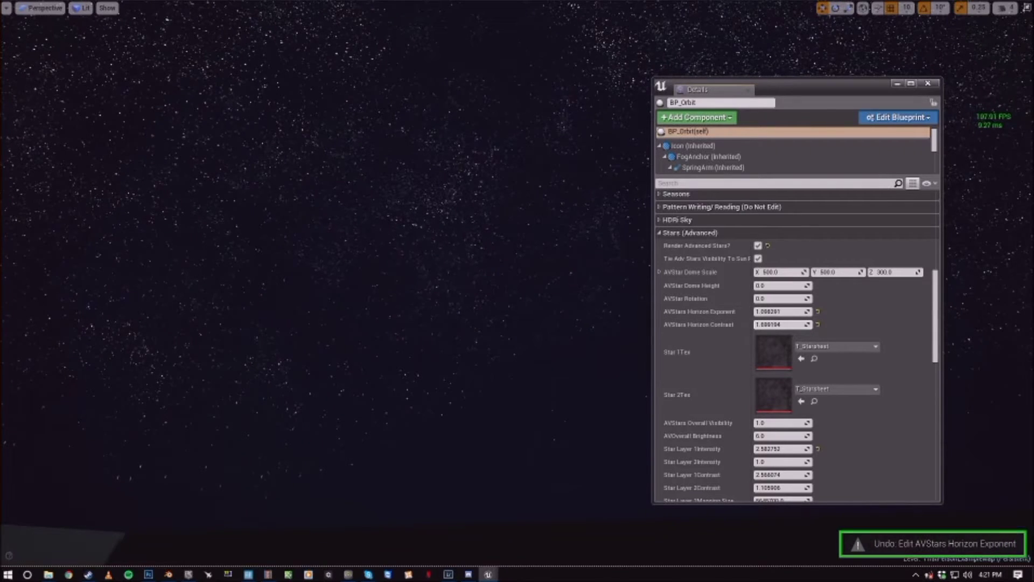
pyautogui.scroll(-3, 809, 295)
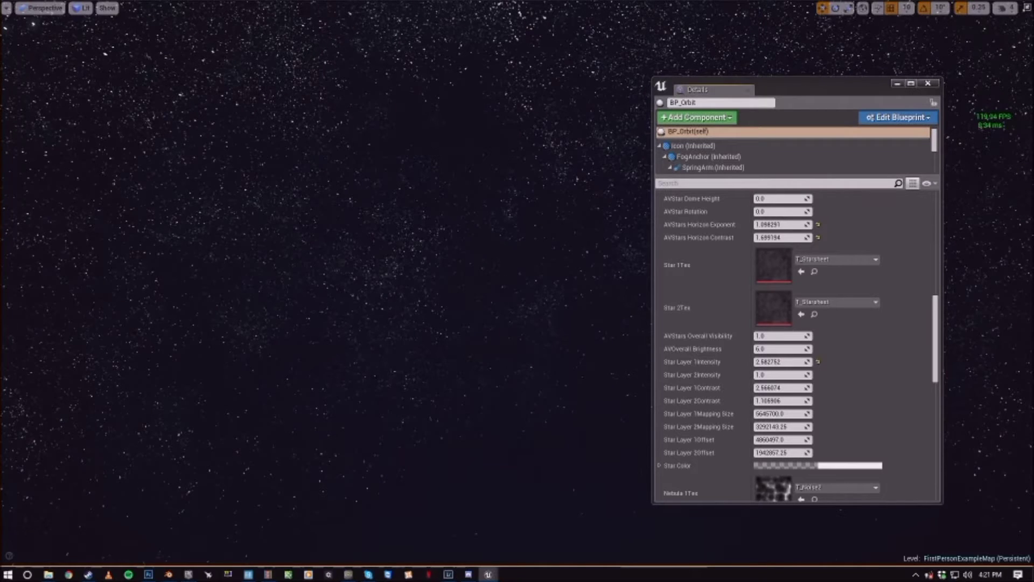
pyautogui.scroll(-1, 739, 302)
pyautogui.scroll(2, 872, 402)
pyautogui.scroll(-1, 870, 400)
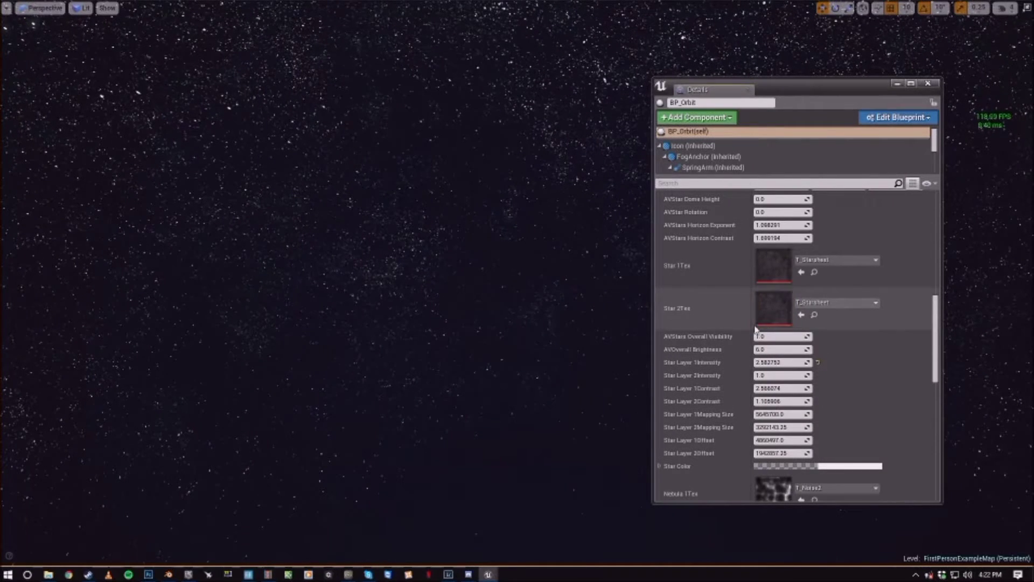
pyautogui.scroll(2, 839, 392)
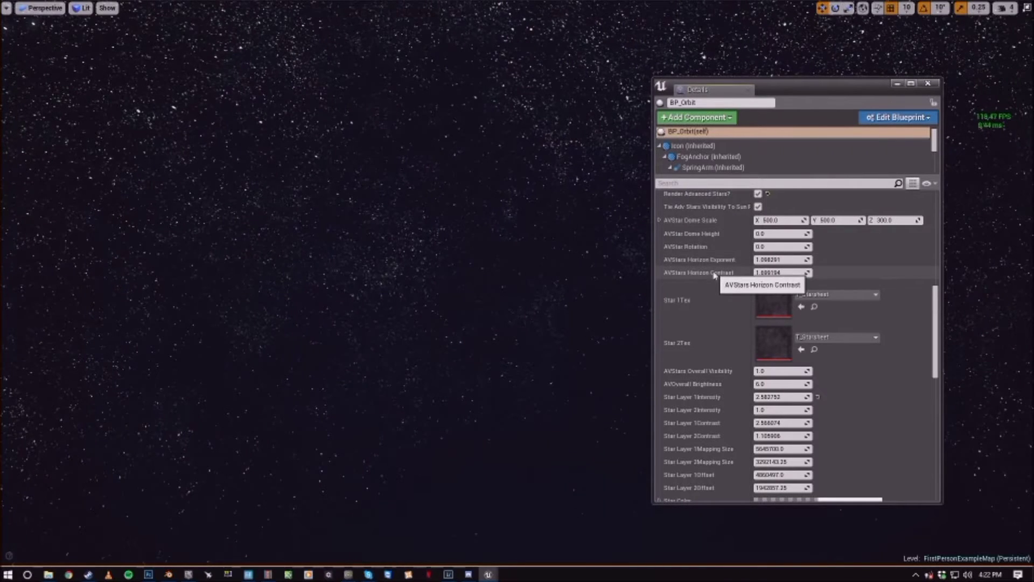
pyautogui.scroll(-4, 695, 323)
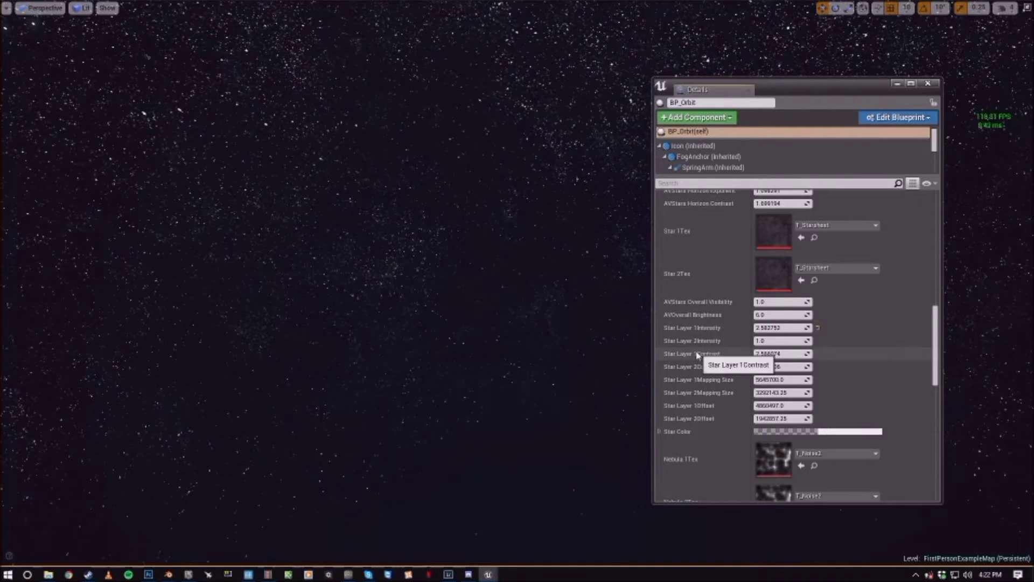
# Preview changes to overall, Star Layer 1 and Star Layer 2 intensity, undoing each one.
pyautogui.moveTo(781, 280); pyautogui.dragTo(661, 280)
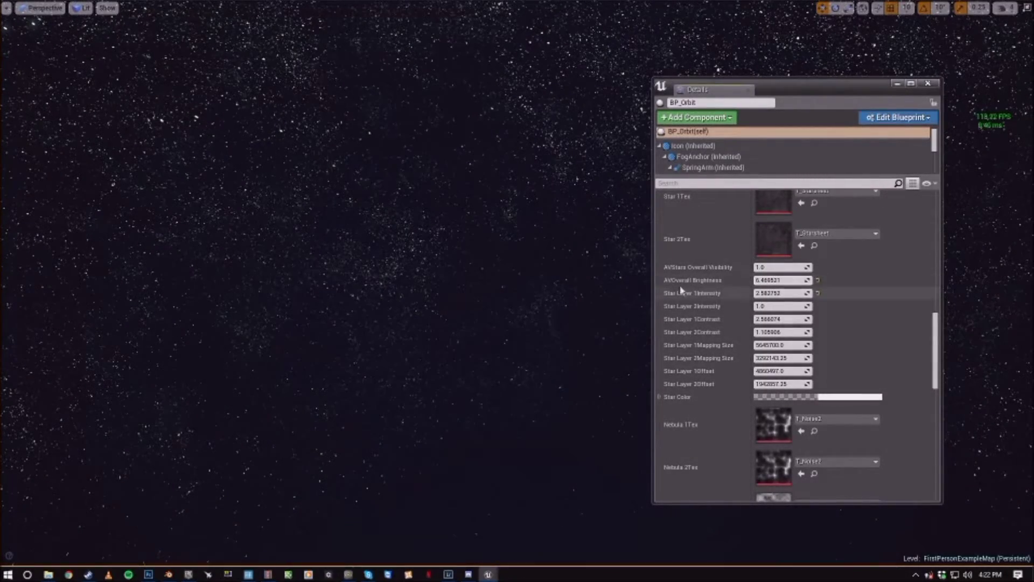
pyautogui.hotkey('ctrl', 'z')
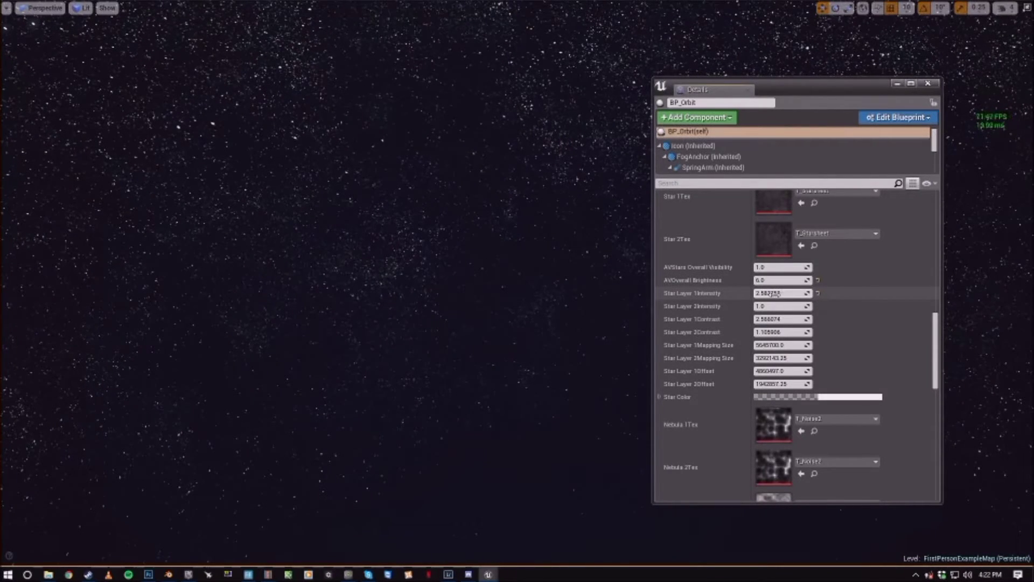
pyautogui.moveTo(781, 293); pyautogui.dragTo(821, 293)
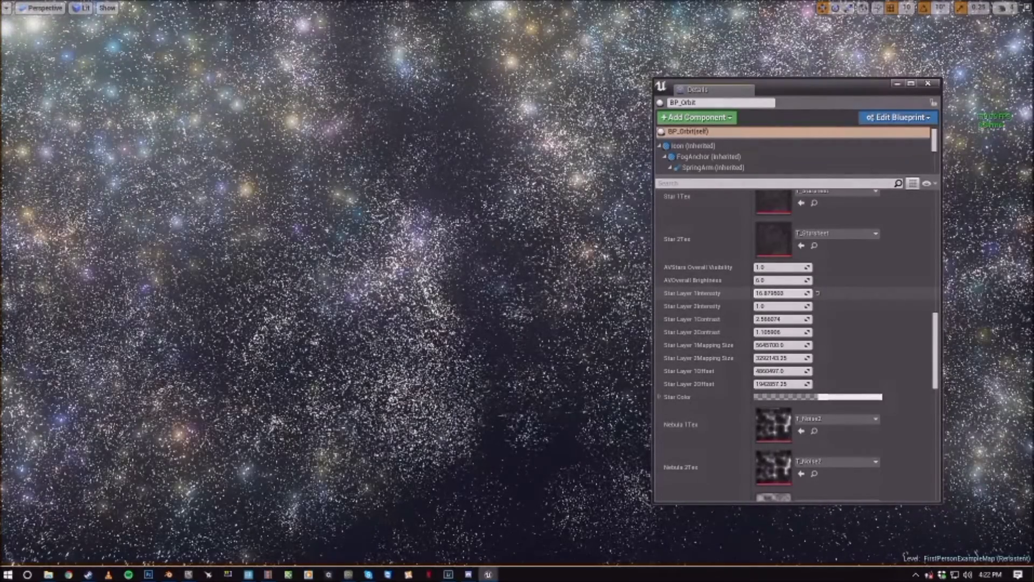
pyautogui.hotkey('ctrl', 'z')
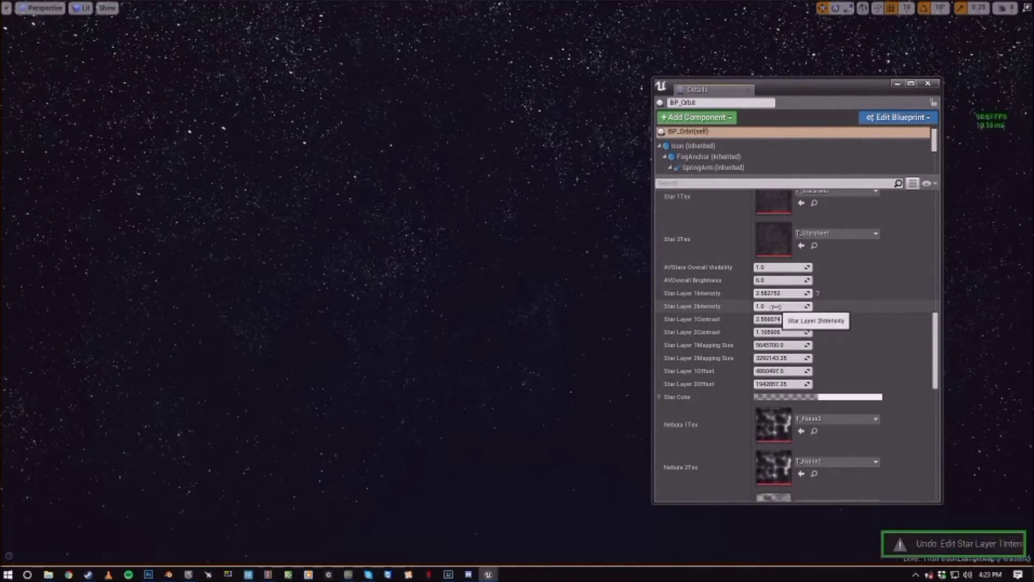
pyautogui.moveTo(775, 306); pyautogui.dragTo(807, 306)
pyautogui.hotkey('ctrl', 'z')
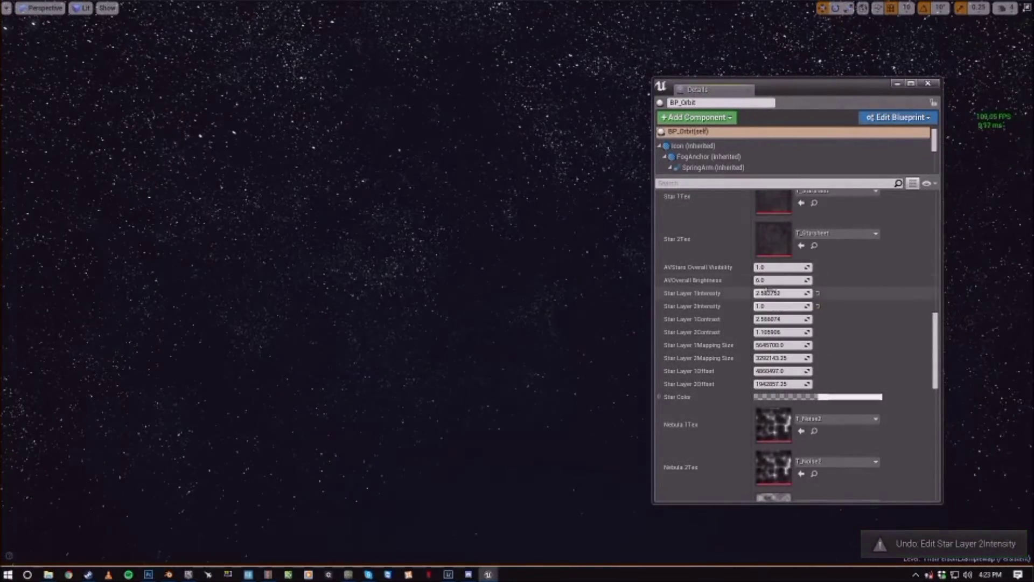
# Reset Star Layer 1 Mapping Size to its default 5645700.0.
pyautogui.scroll(-1, 775, 307)
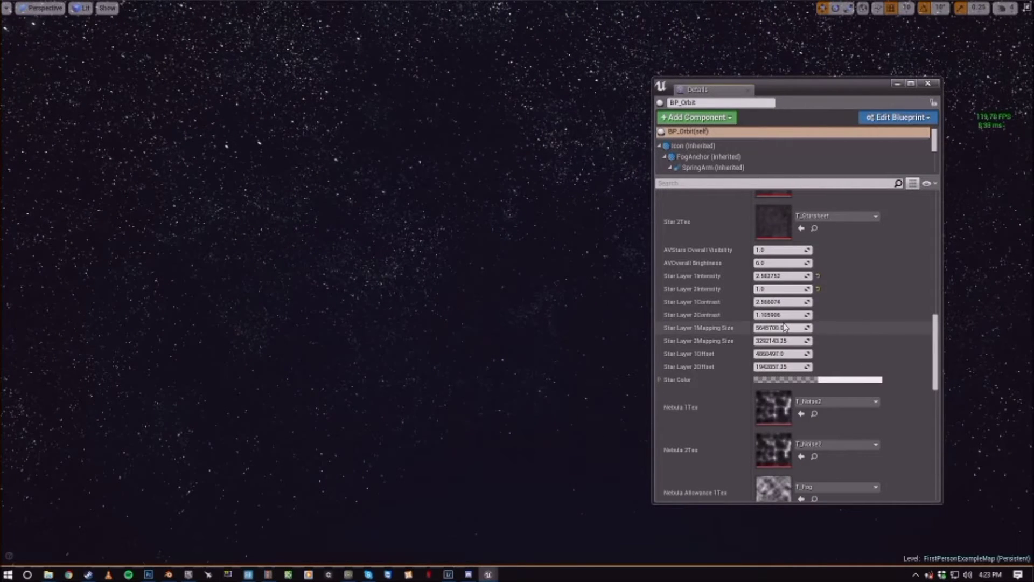
pyautogui.moveTo(786, 327); pyautogui.dragTo(773, 327)
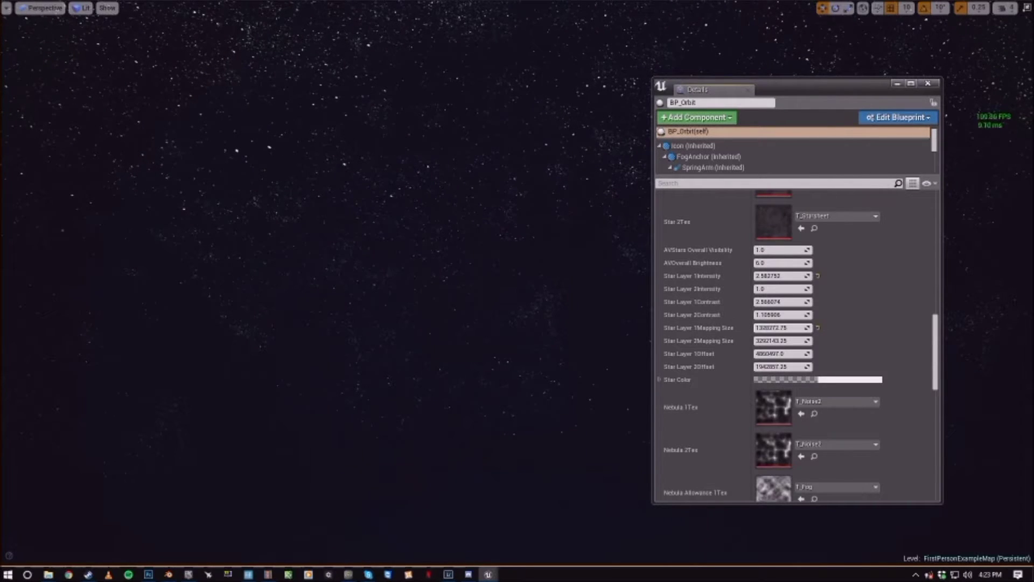
pyautogui.scroll(-1, 794, 345)
pyautogui.click(818, 310)
# Test the star layer offsets, then undo them back to 4860497.0 and 1942857.25.
pyautogui.moveTo(784, 337)
pyautogui.mouseDown()
pyautogui.moveTo(797, 336)
pyautogui.moveTo(787, 336)
pyautogui.mouseUp()
pyautogui.hotkey('ctrl', 'z')
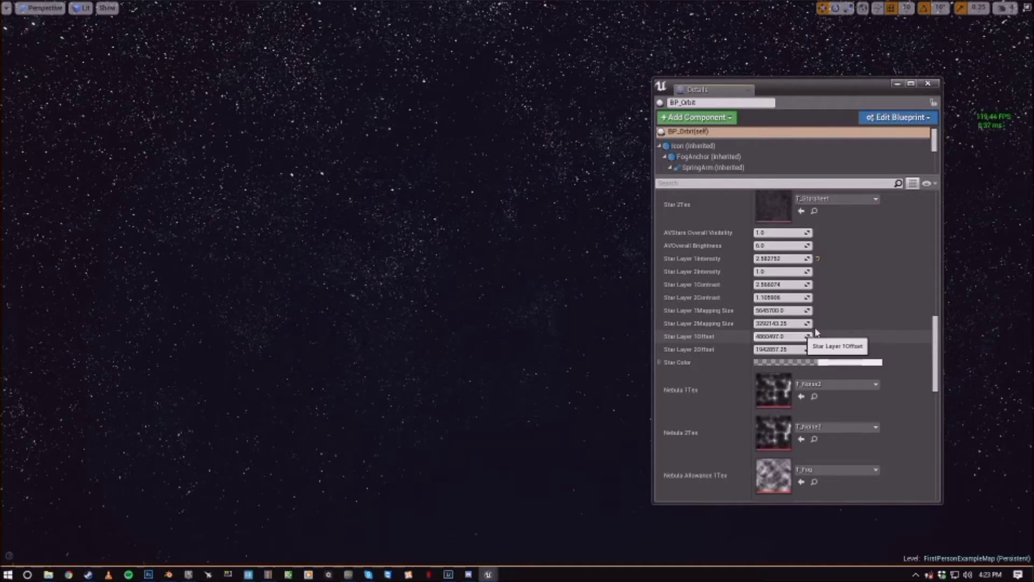
pyautogui.hotkey('ctrl', 'z')
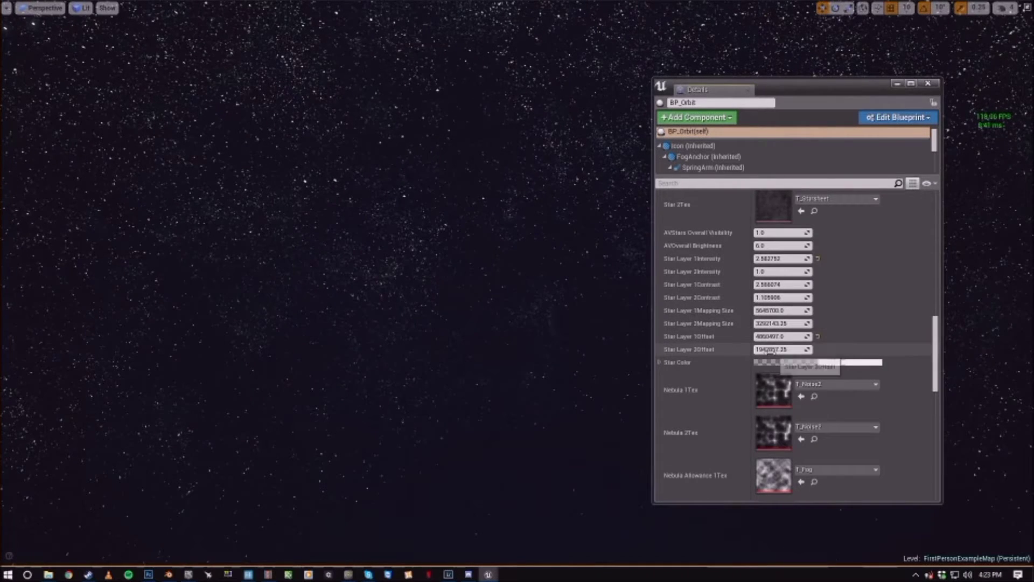
pyautogui.moveTo(796, 349); pyautogui.dragTo(861, 349)
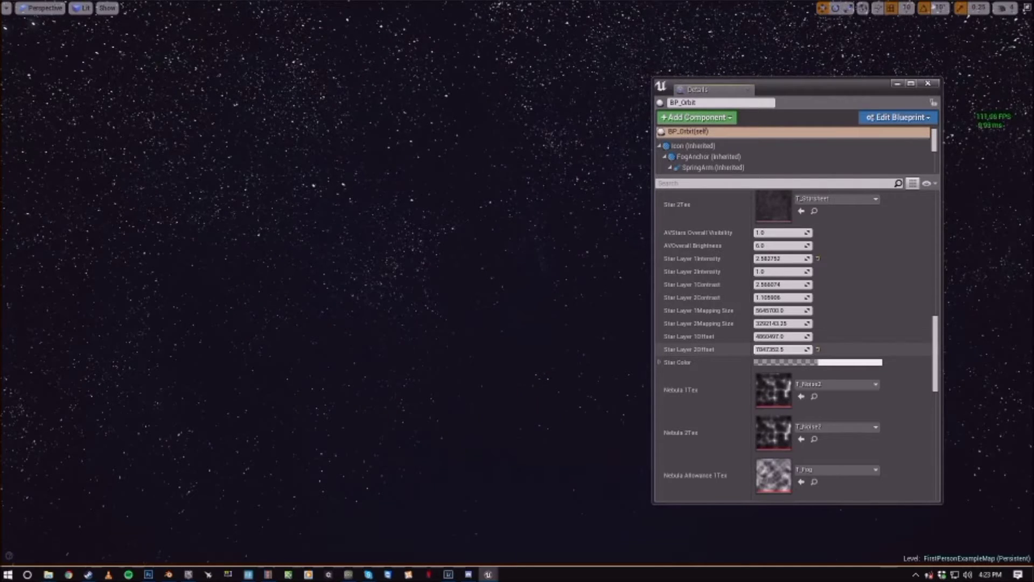
pyautogui.scroll(-1, 776, 352)
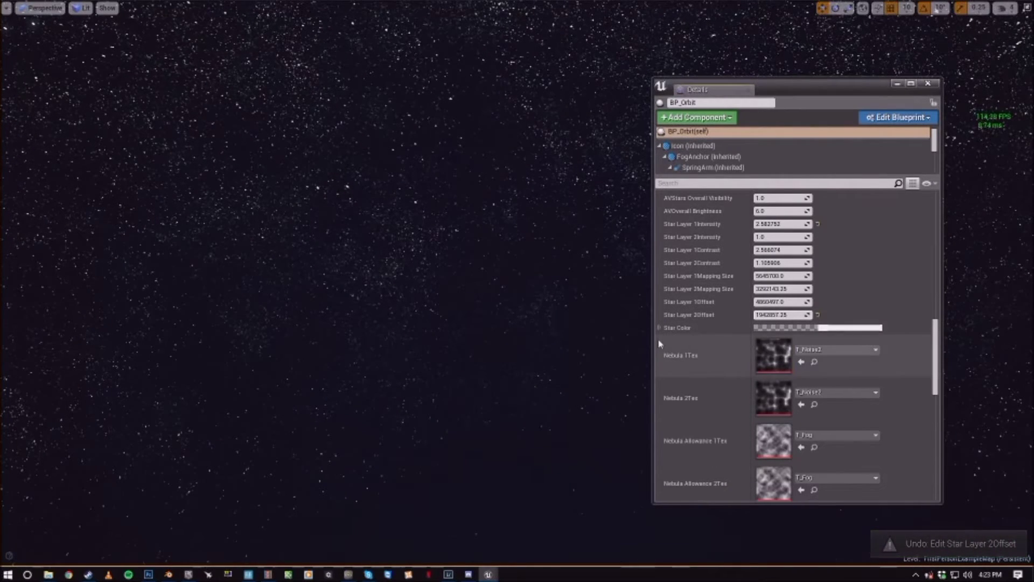
pyautogui.click(667, 330)
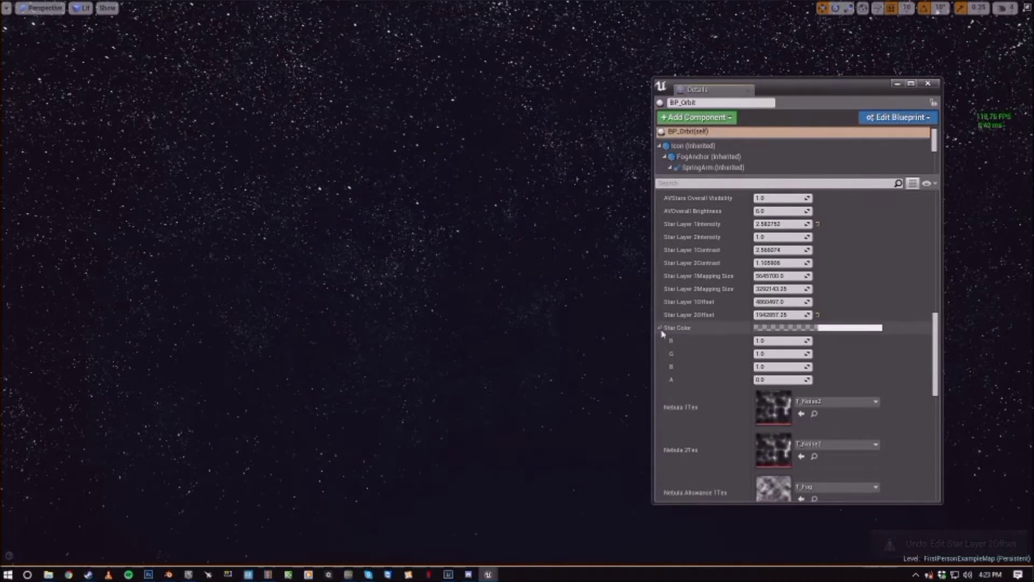
pyautogui.click(839, 328)
pyautogui.moveTo(684, 355); pyautogui.dragTo(697, 375)
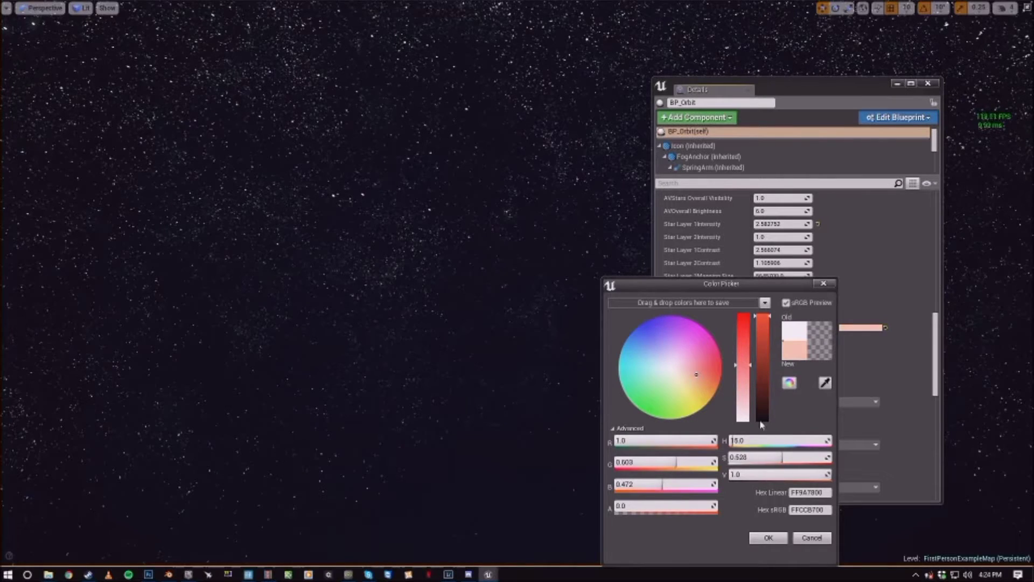
pyautogui.click(803, 537)
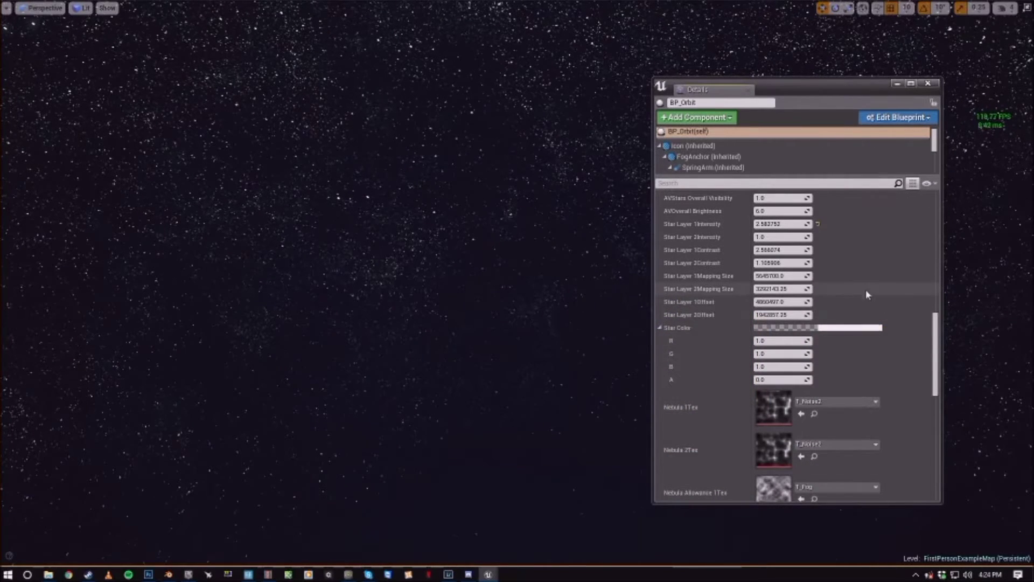
pyautogui.scroll(-1, 867, 294)
# Collapse the Star Color rows, cancel the autosave, and scroll to the Nebula properties.
pyautogui.click(659, 311)
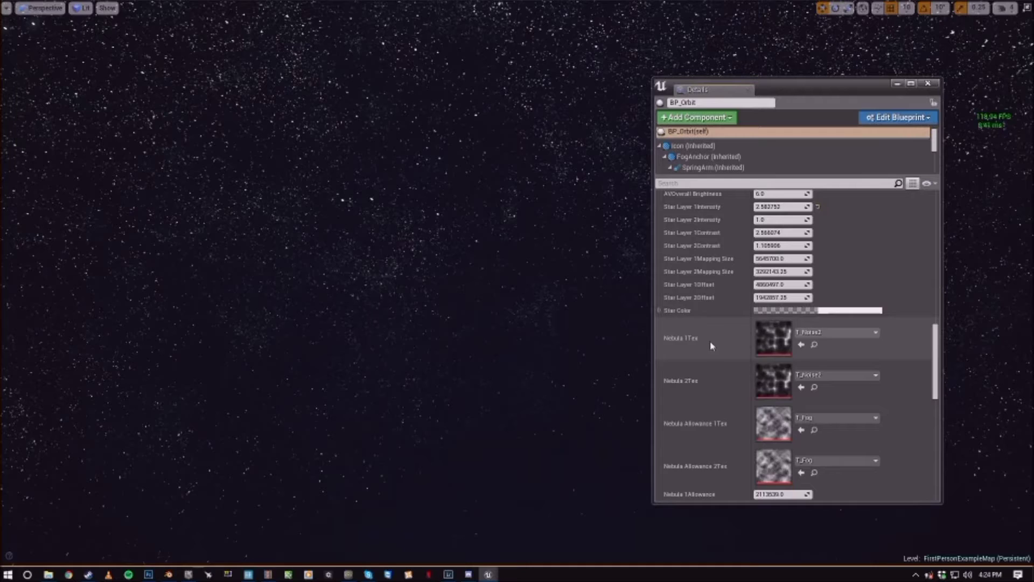
pyautogui.scroll(-3, 722, 334)
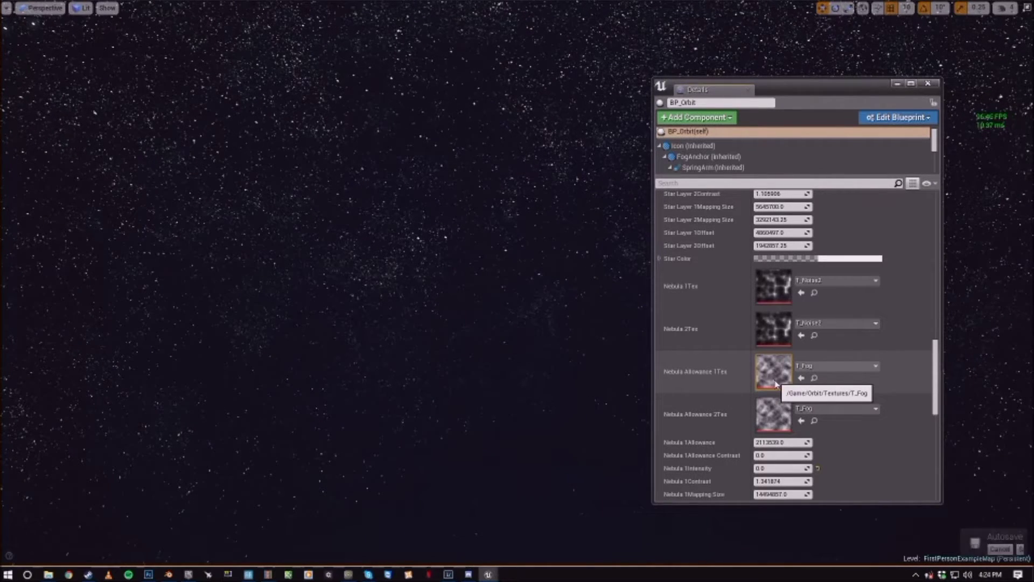
pyautogui.click(895, 550)
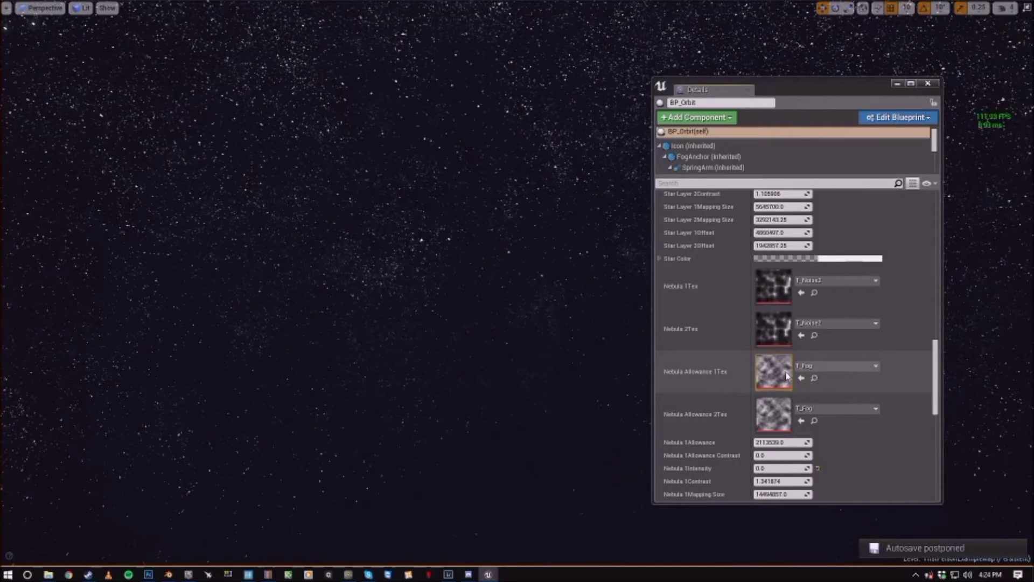
pyautogui.scroll(-6, 832, 343)
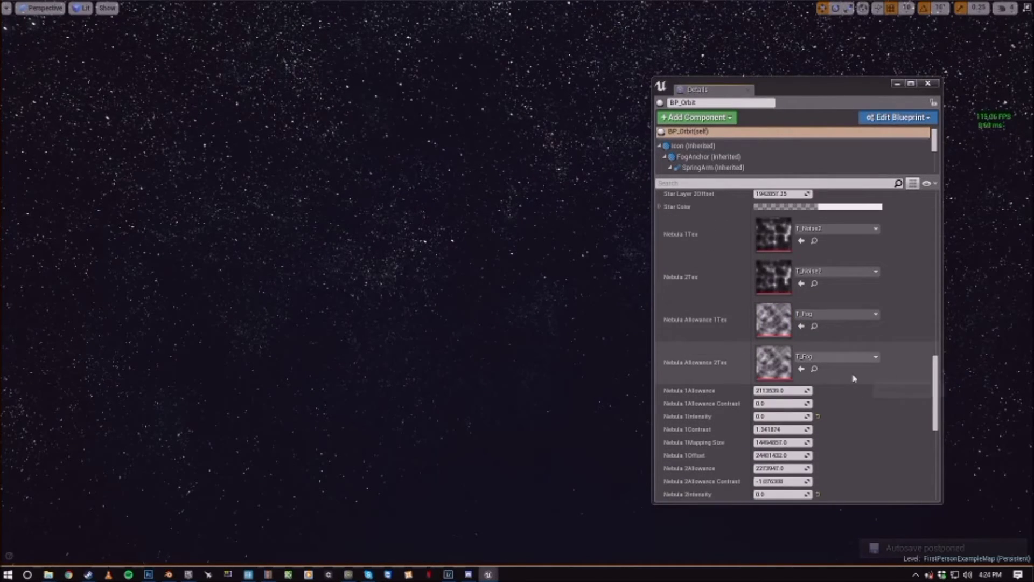
pyautogui.scroll(-1, 807, 282)
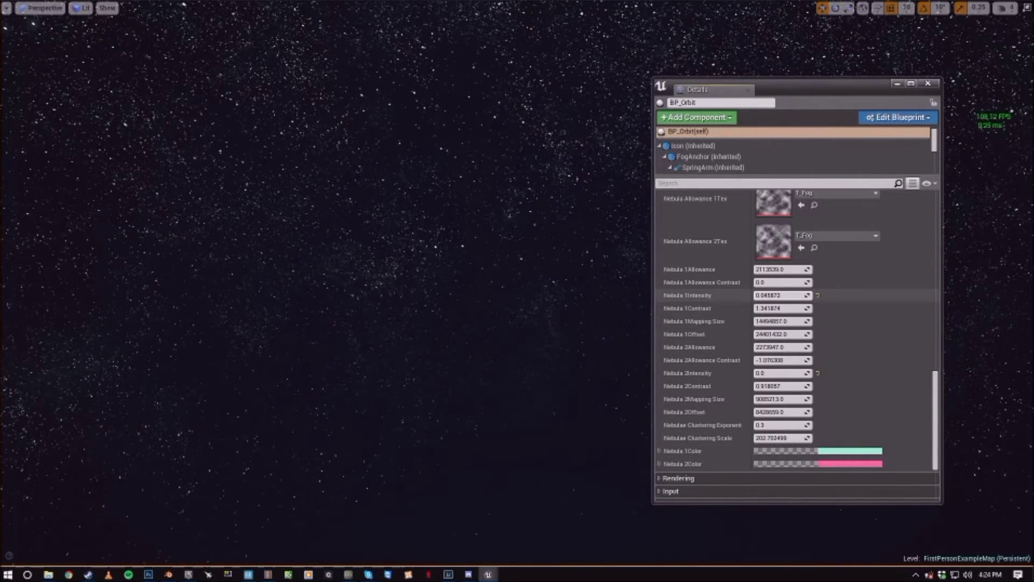
# Raise Nebula 1 Intensity to 1.303225, reverting trial Allowance and Allowance Contrast edits.
pyautogui.moveTo(781, 296); pyautogui.dragTo(856, 296)
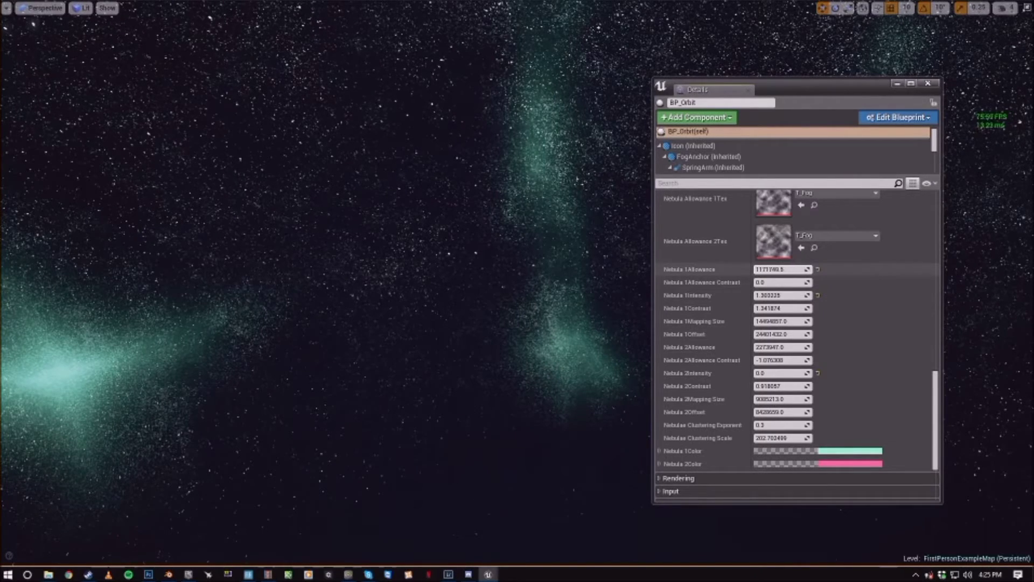
pyautogui.moveTo(781, 269); pyautogui.dragTo(767, 269)
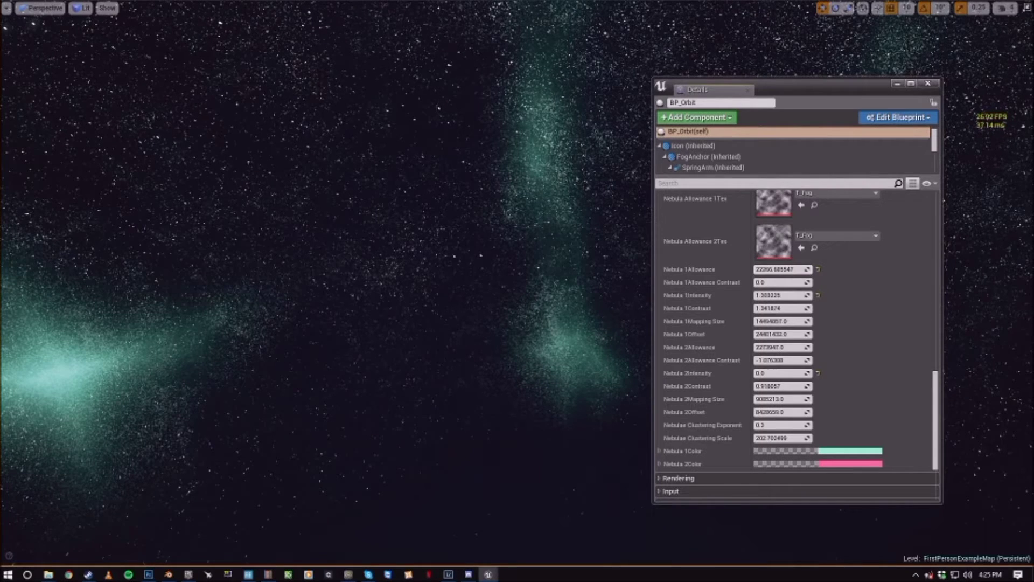
pyautogui.moveTo(781, 269); pyautogui.dragTo(775, 268)
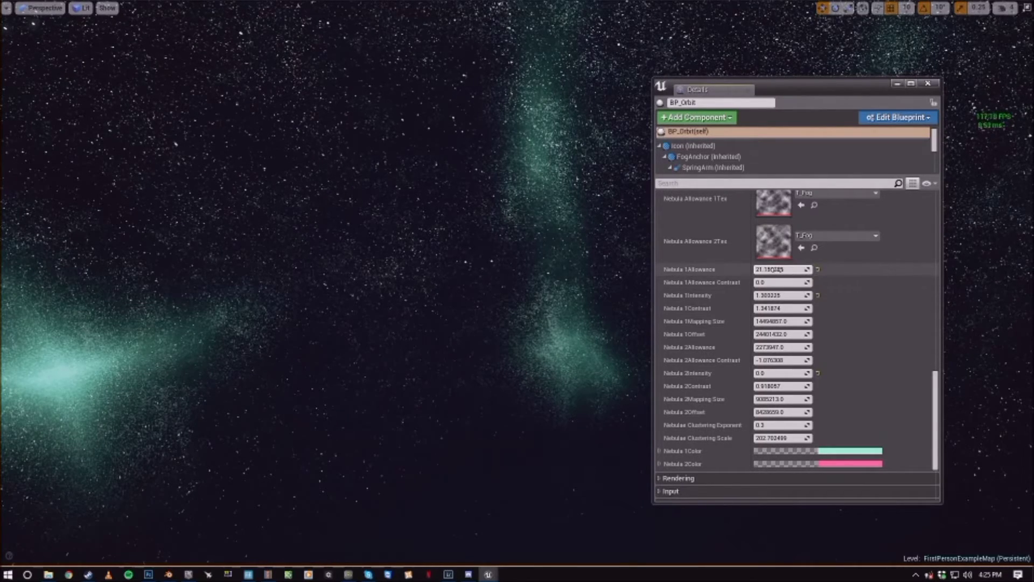
pyautogui.hotkey('ctrl', 'z')
pyautogui.moveTo(777, 282)
pyautogui.mouseDown()
pyautogui.moveTo(787, 282)
pyautogui.moveTo(775, 281)
pyautogui.mouseUp()
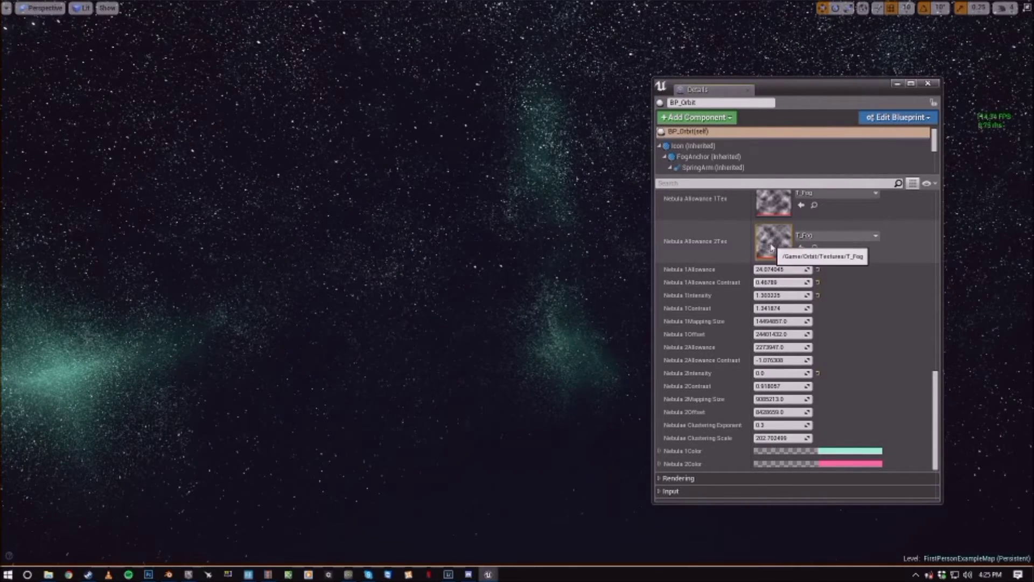
pyautogui.moveTo(768, 282); pyautogui.dragTo(774, 283)
pyautogui.hotkey('ctrl', 'z')
pyautogui.hotkey('ctrl', 'z')
pyautogui.hotkey('ctrl', 'z')
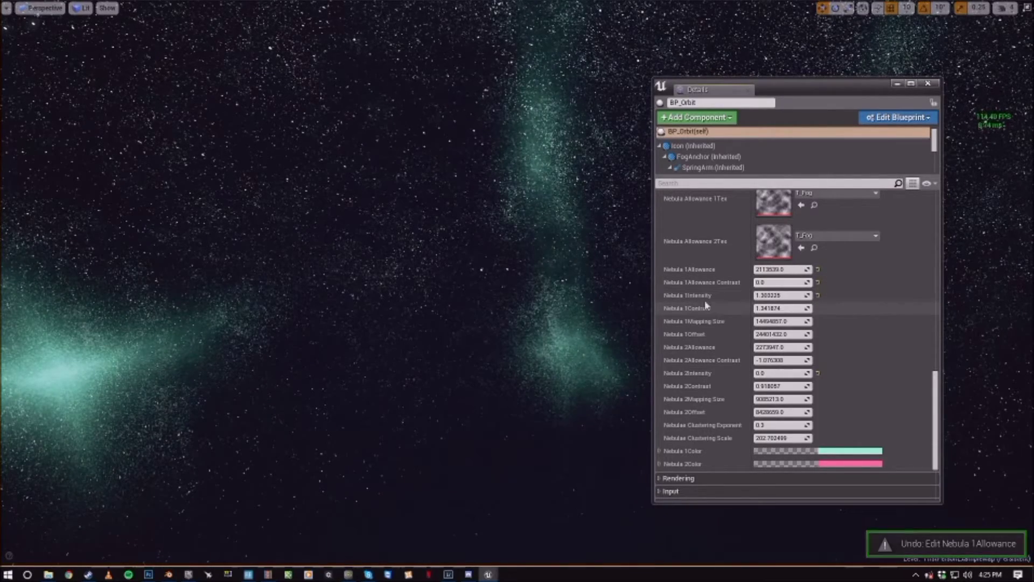
# Trial Nebula 1 Mapping Size and Offset, undoing back to 13553814.0 and 24401432.0.
pyautogui.moveTo(779, 321)
pyautogui.mouseDown()
pyautogui.moveTo(800, 321)
pyautogui.moveTo(782, 321)
pyautogui.moveTo(775, 334)
pyautogui.moveTo(790, 334)
pyautogui.mouseUp()
pyautogui.hotkey('ctrl', 'z')
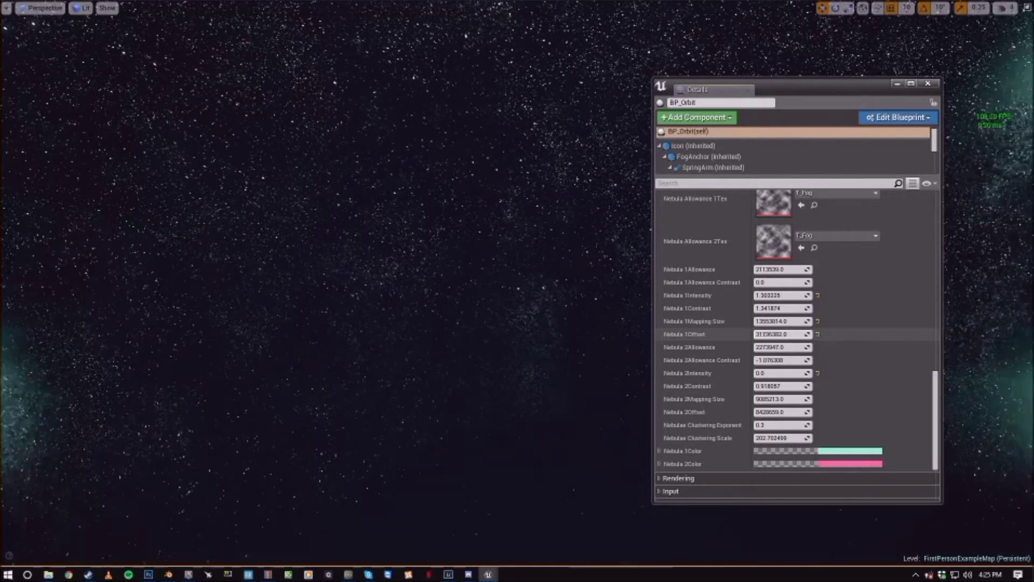
pyautogui.hotkey('ctrl', 'z')
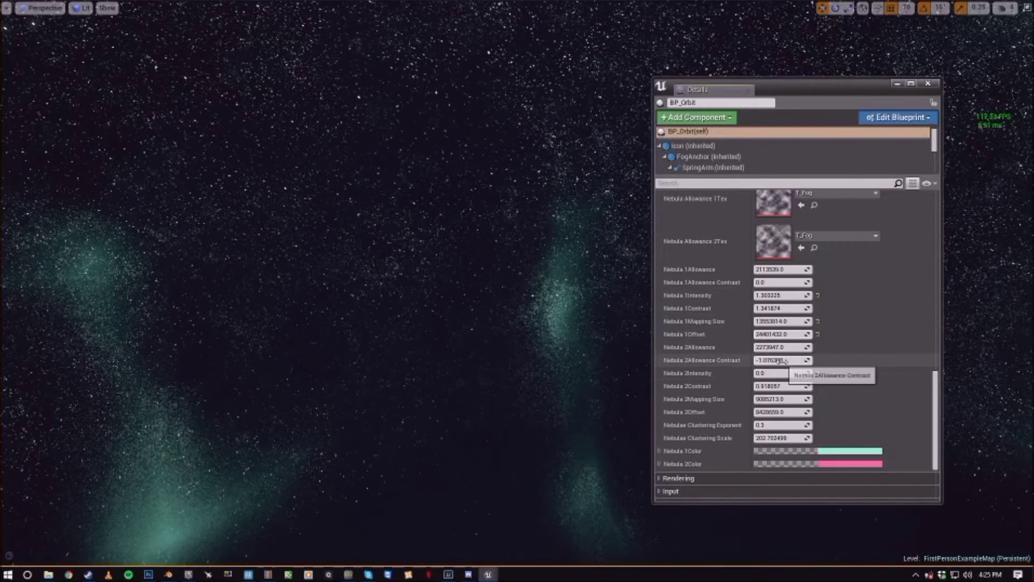
# Set Nebula 2 Allowance Contrast to 0.0 and Nebula 2 Intensity to 0.458716.
pyautogui.click(785, 360)
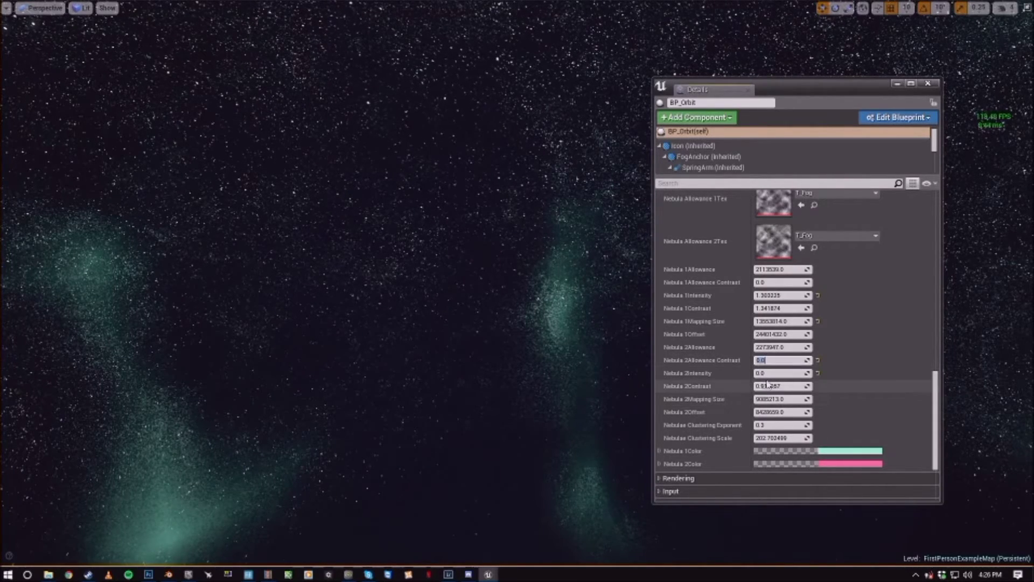
pyautogui.press('Return')
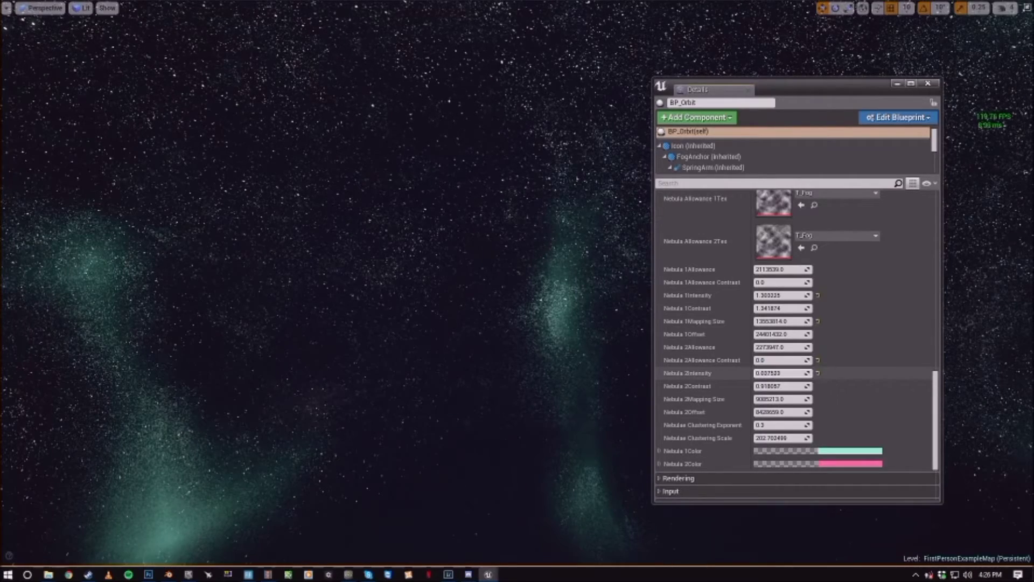
pyautogui.moveTo(781, 373); pyautogui.dragTo(875, 373)
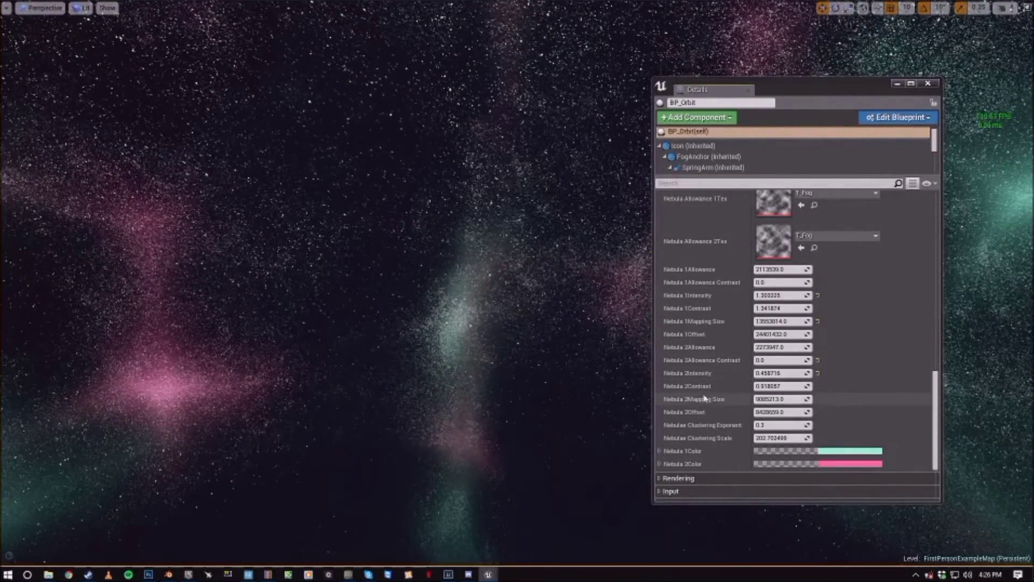
pyautogui.scroll(-1, 708, 377)
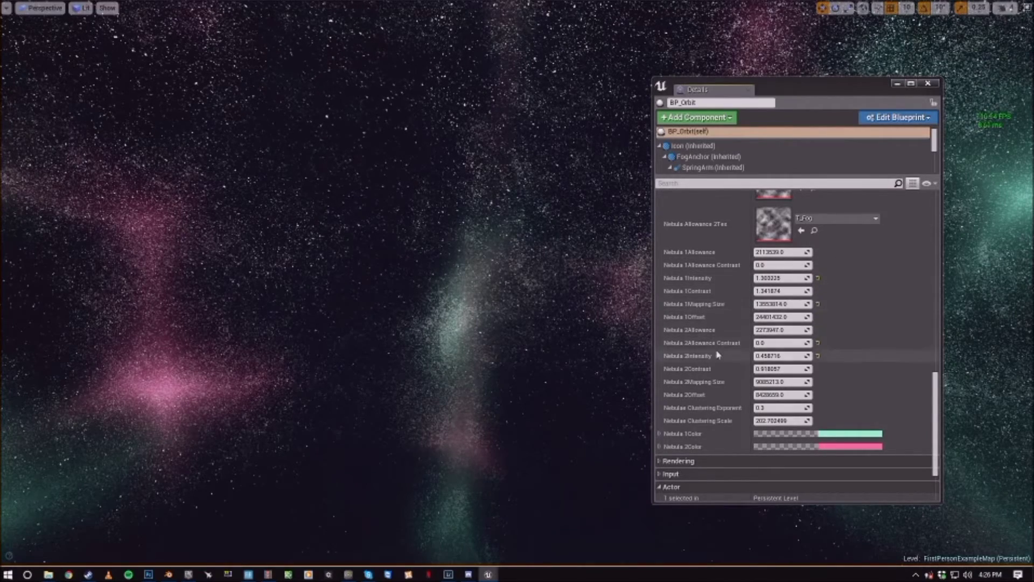
# Trial-adjust Nebulae Clustering Exponent, then undo it back to 0.3.
pyautogui.scroll(-3, 716, 351)
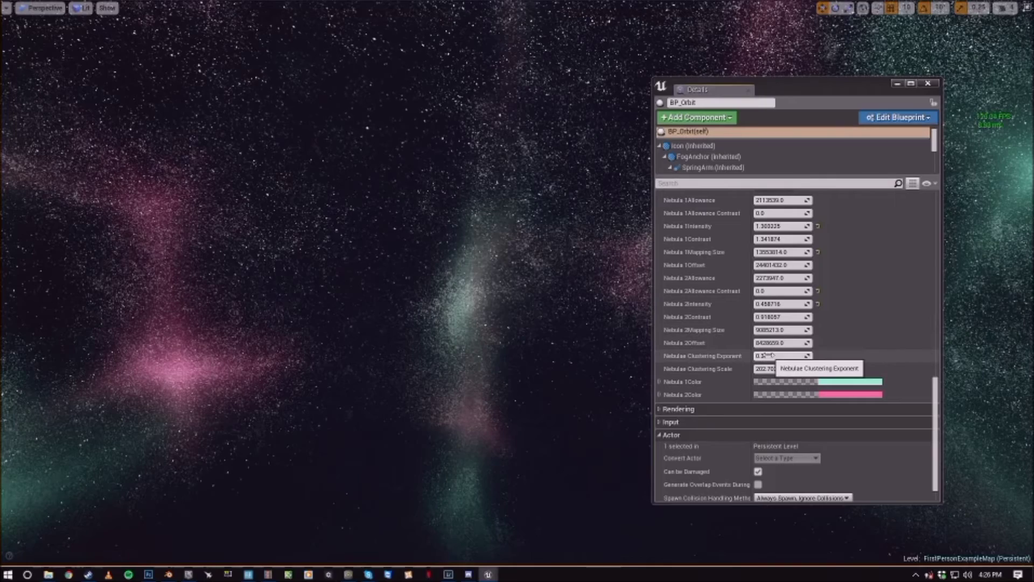
pyautogui.moveTo(775, 356); pyautogui.dragTo(789, 356)
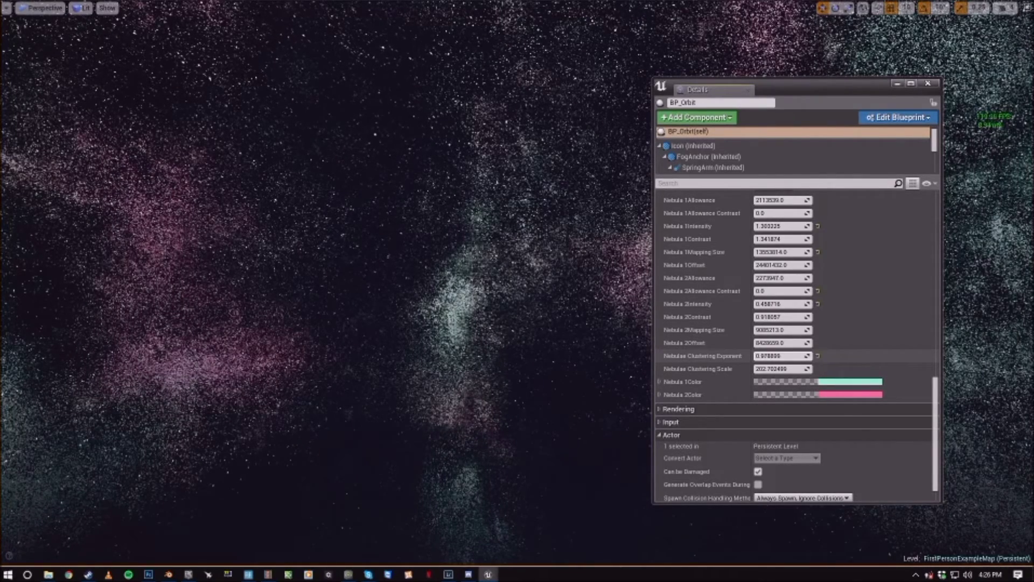
pyautogui.moveTo(787, 355)
pyautogui.mouseDown()
pyautogui.moveTo(771, 356)
pyautogui.moveTo(794, 369)
pyautogui.moveTo(784, 369)
pyautogui.mouseUp()
pyautogui.hotkey('ctrl', 'z')
pyautogui.hotkey('ctrl', 'z')
pyautogui.hotkey('ctrl', 'z')
# With Clustering Scale at 440.545074, swing the camera through the teal and pink nebulae.
pyautogui.scroll(-2, 704, 286)
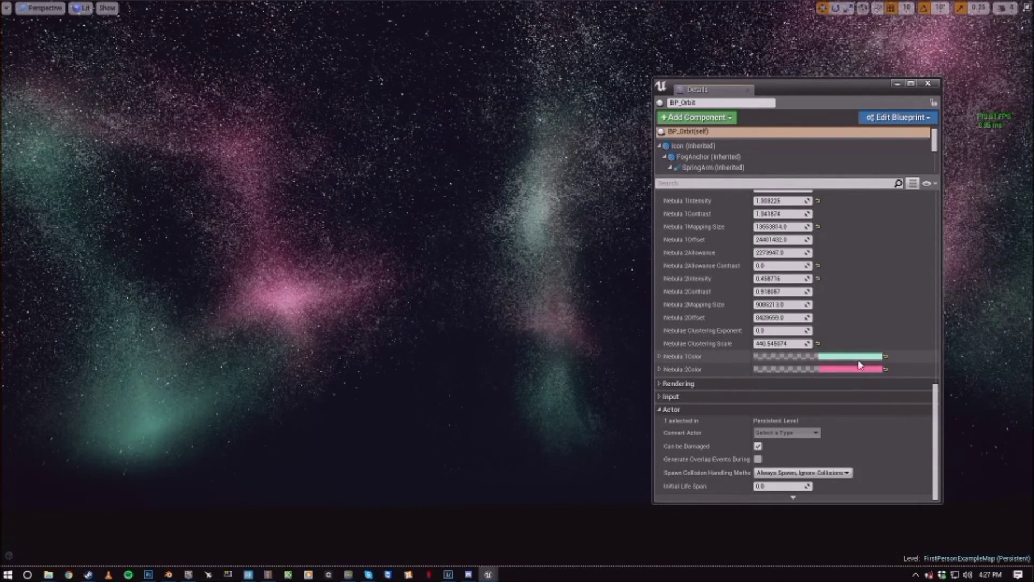
pyautogui.moveTo(620, 351); pyautogui.dragTo(528, 328, button='right')
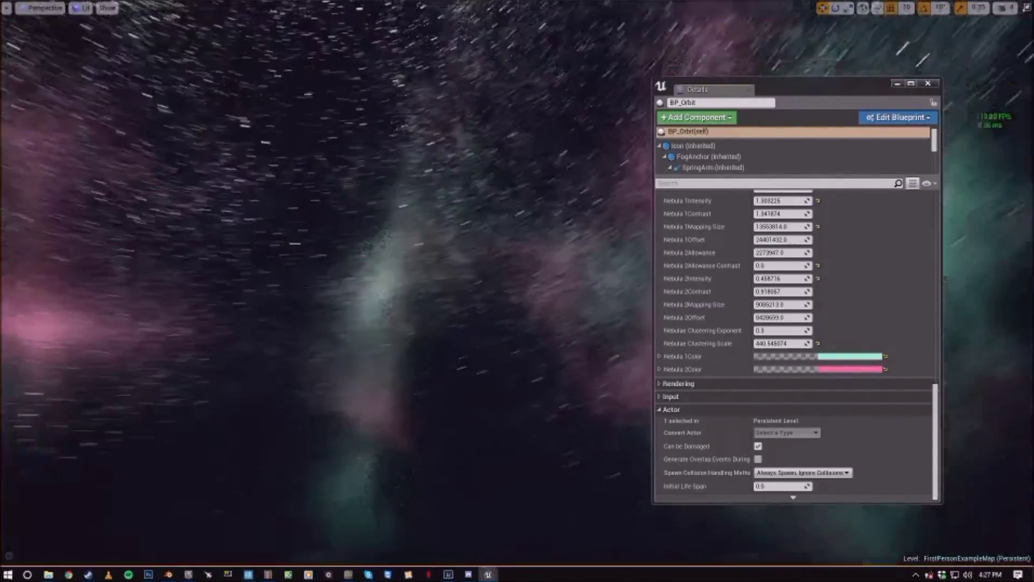